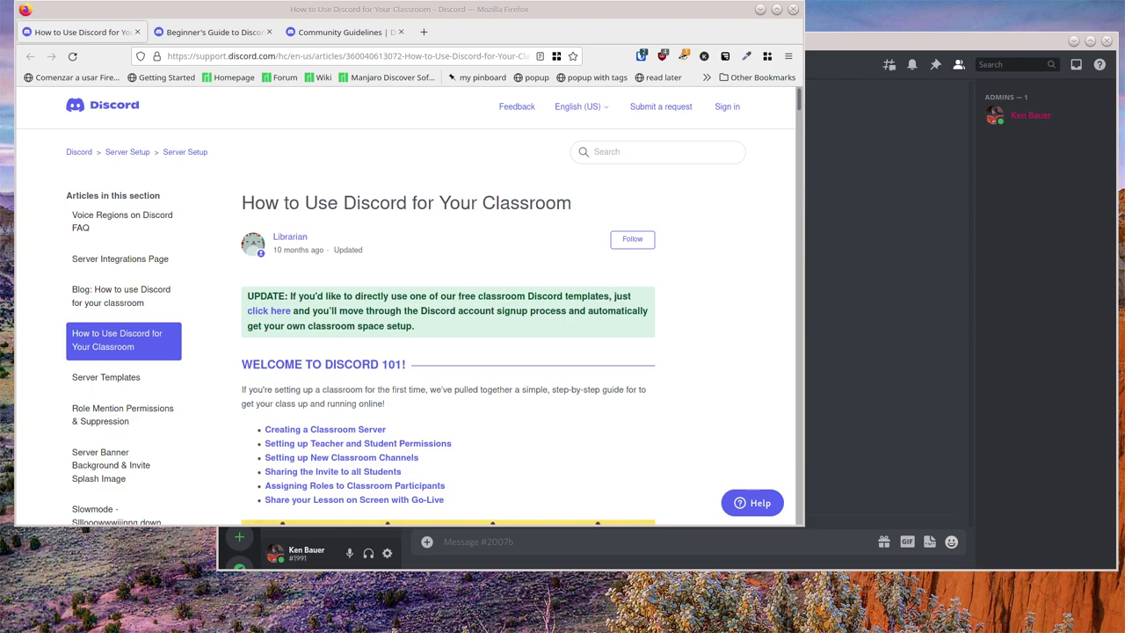
Scroll through the classroom server setup guide in Firefox to read it
scroll(587, 312, down, 2)
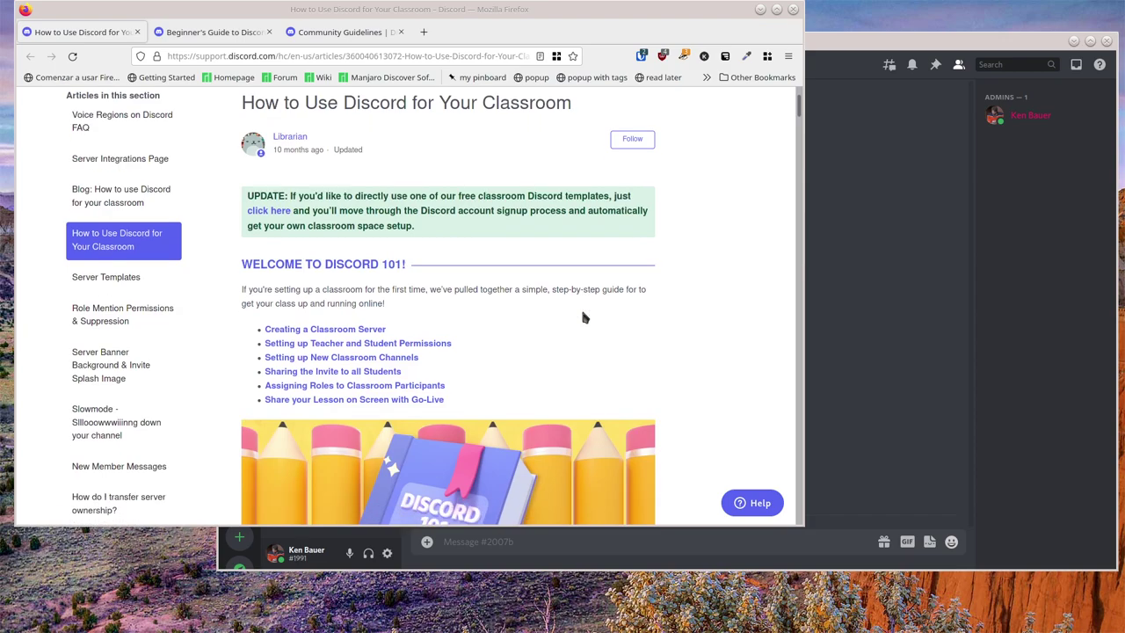
scroll(584, 316, up, 1)
scroll(583, 317, down, 2)
scroll(651, 322, down, 1)
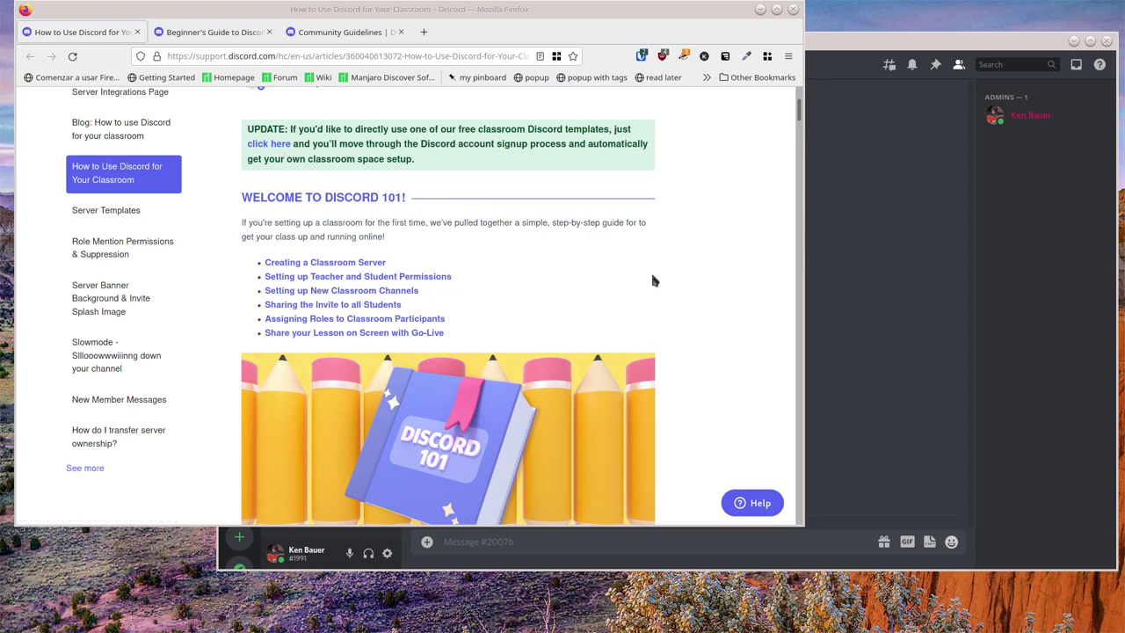
scroll(726, 283, down, 3)
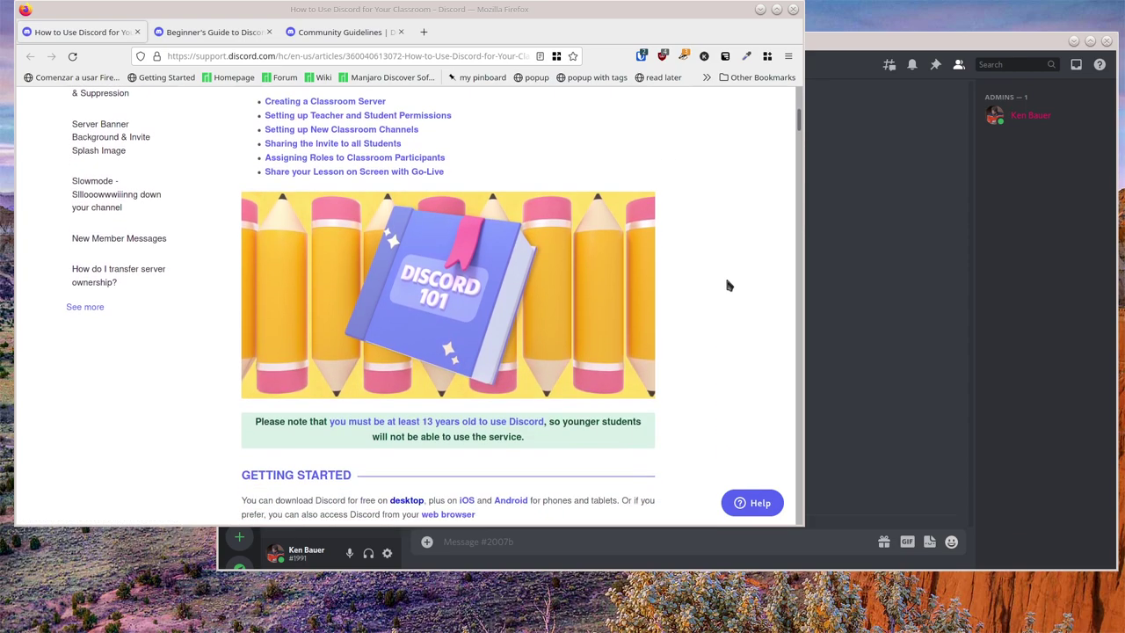
scroll(727, 282, up, 2)
scroll(727, 283, down, 3)
scroll(727, 285, down, 3)
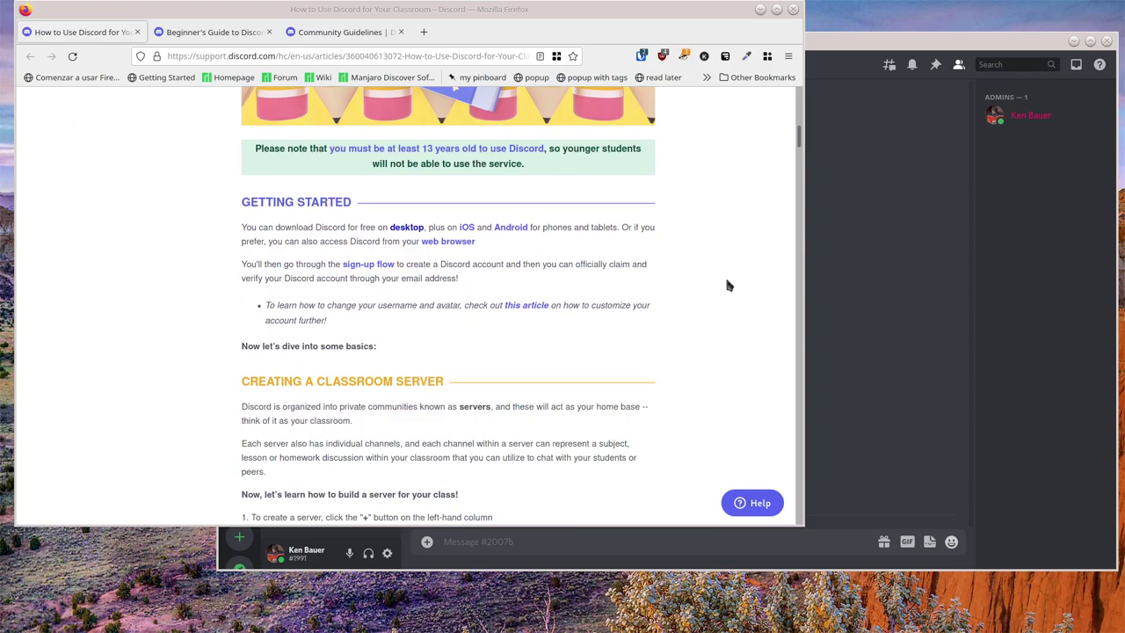
scroll(728, 285, up, 1)
scroll(727, 285, down, 3)
scroll(727, 284, down, 10)
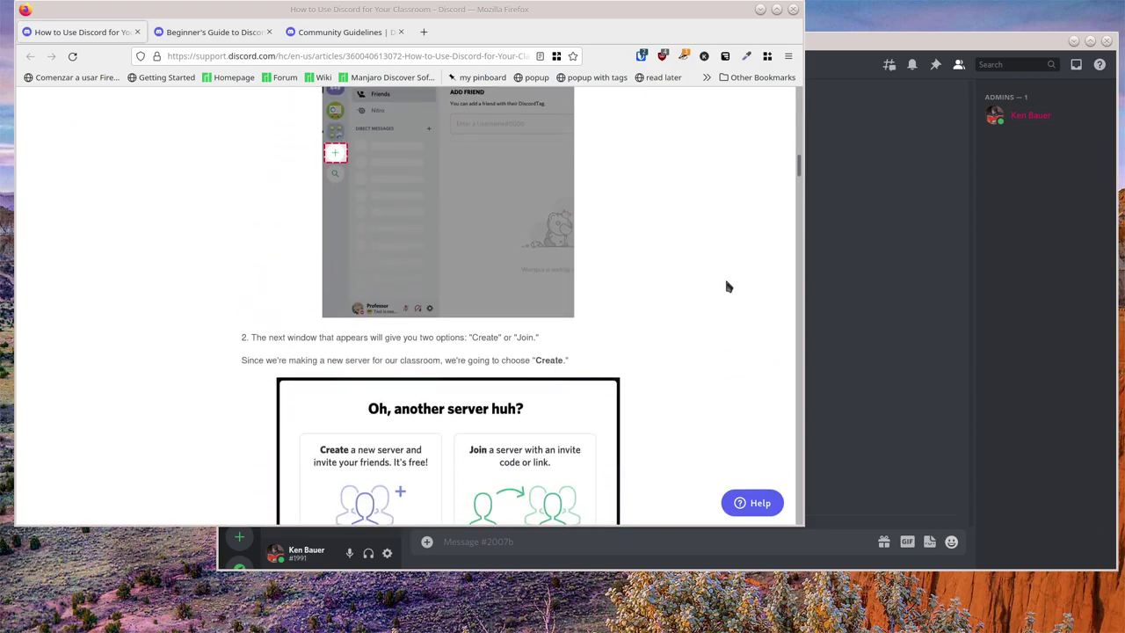
scroll(727, 286, down, 5)
scroll(728, 287, up, 20)
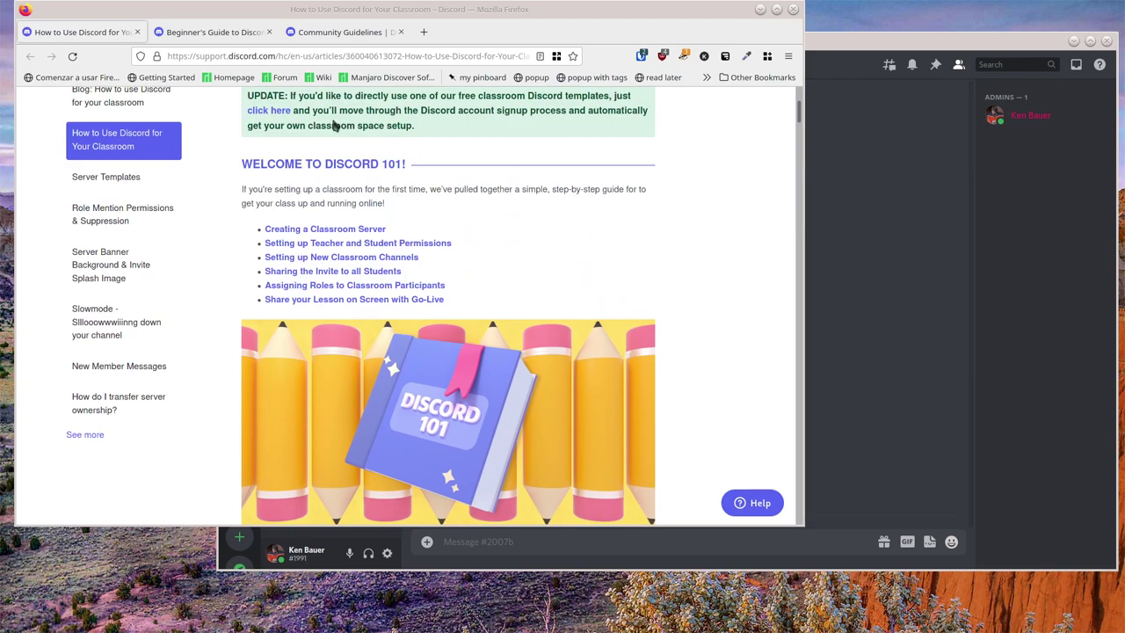
Look over the Beginner's Guide and Community Guidelines pages, return to the setup guide, then bring Discord forward
click(219, 32)
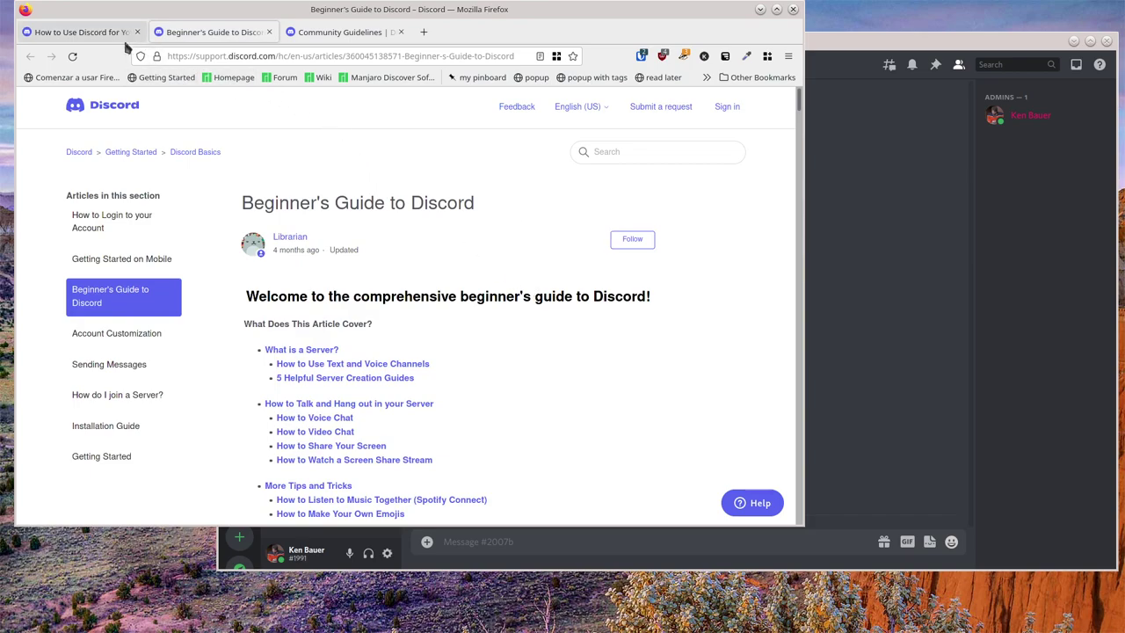
click(339, 31)
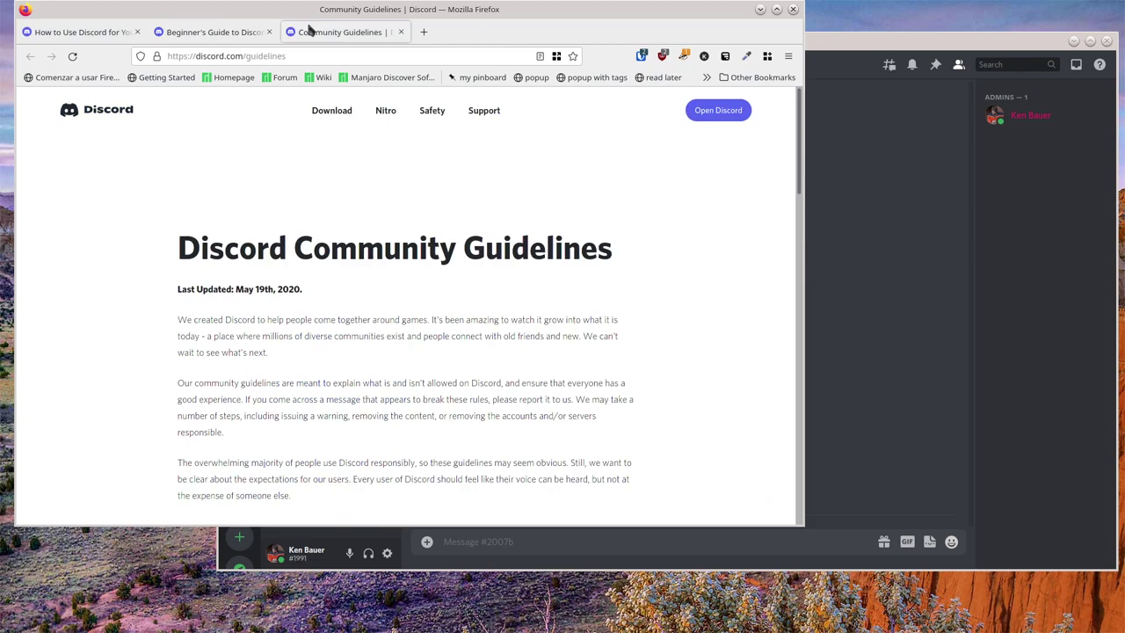
click(93, 34)
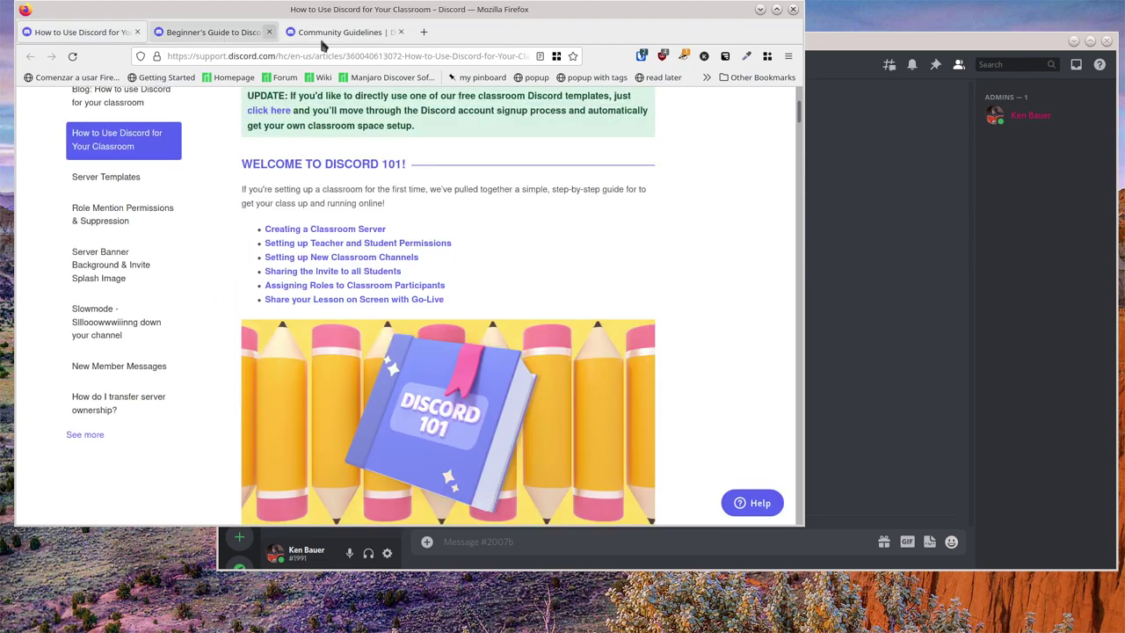
click(842, 41)
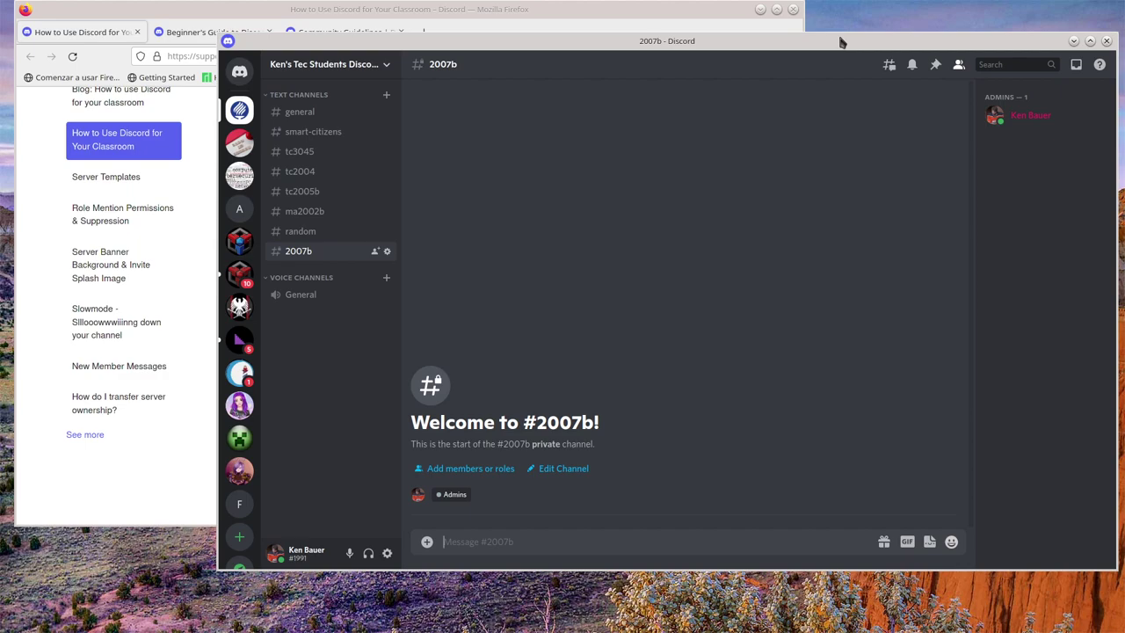
Shift the Discord window slightly left and open the TC3045 Discord Server's #welcome-and-rules channel
drag(432, 41, 417, 39)
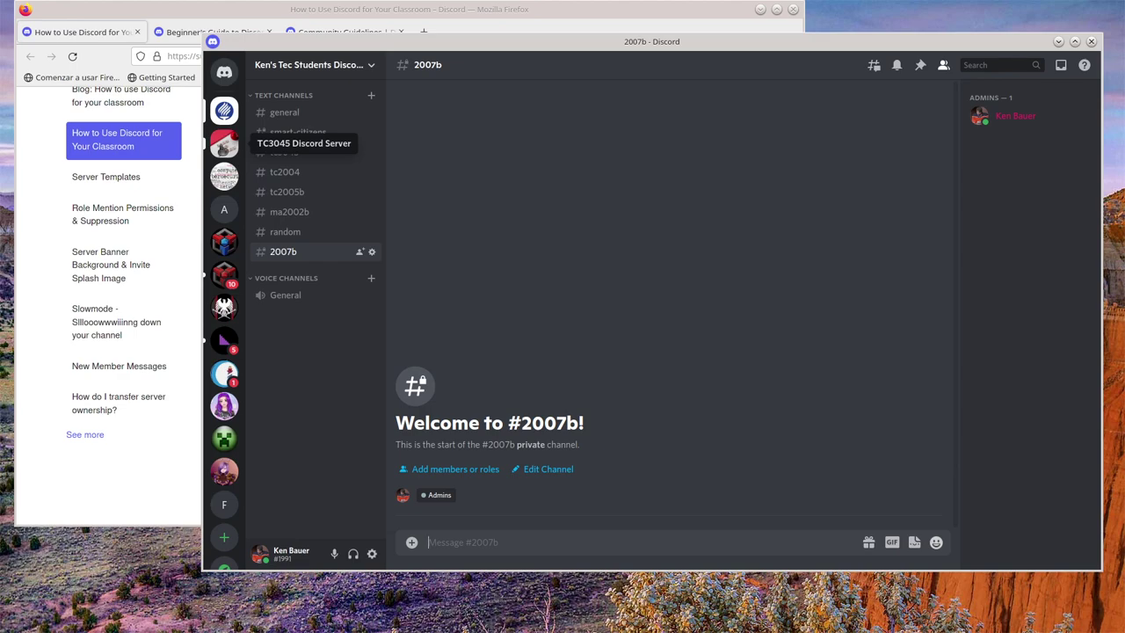
click(225, 143)
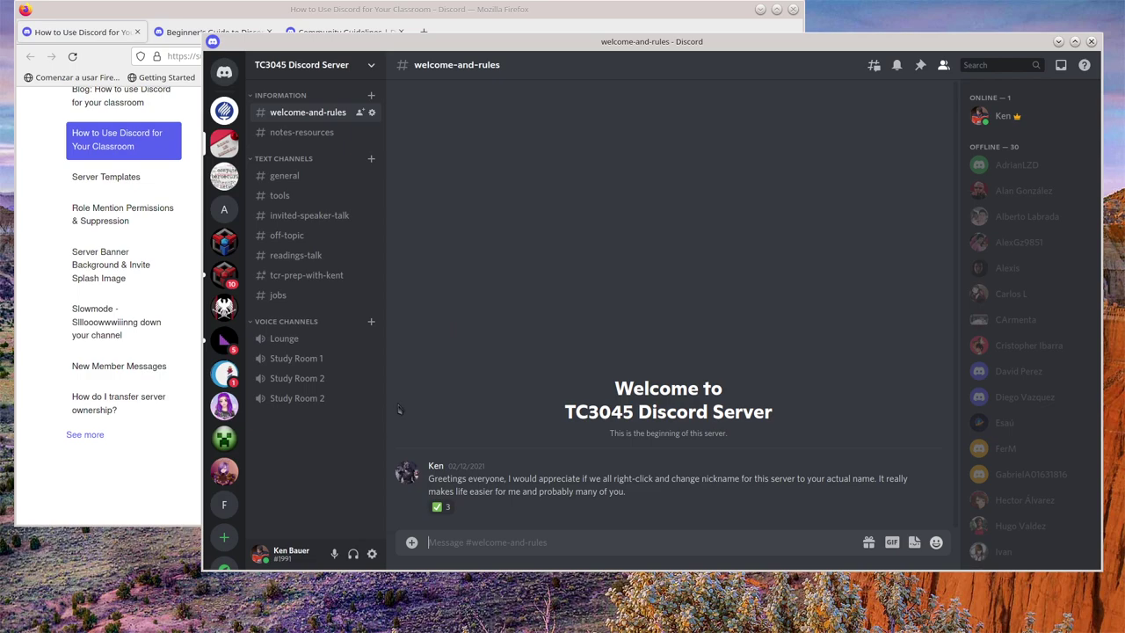
Create a new server from scratch for a club or community, named TC2005B
click(224, 537)
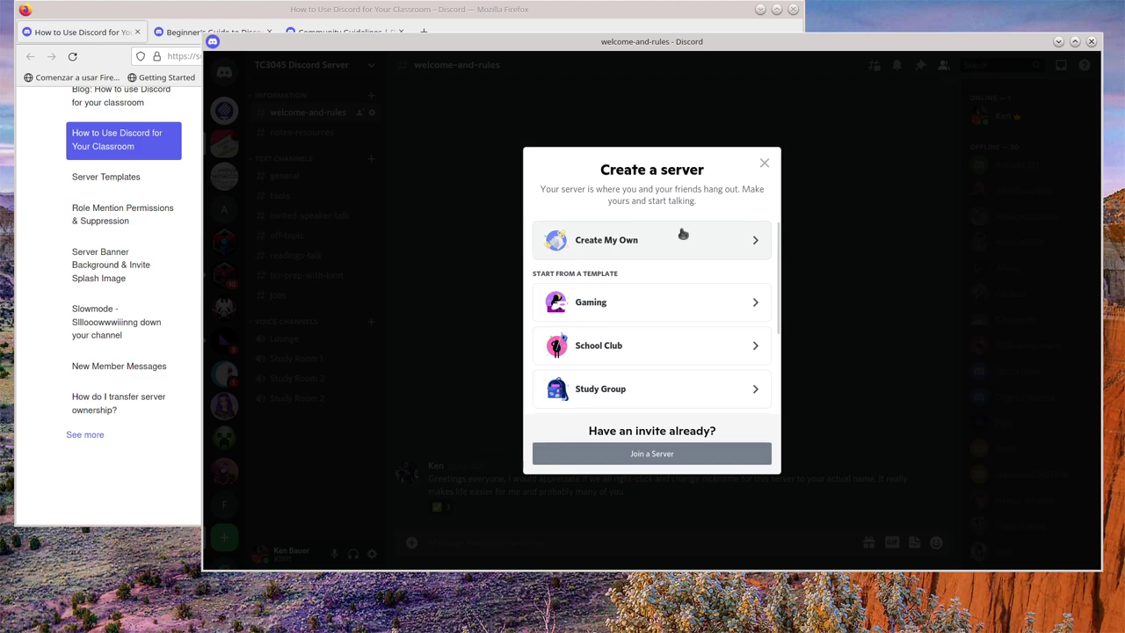
scroll(652, 284, down, 3)
scroll(651, 284, up, 3)
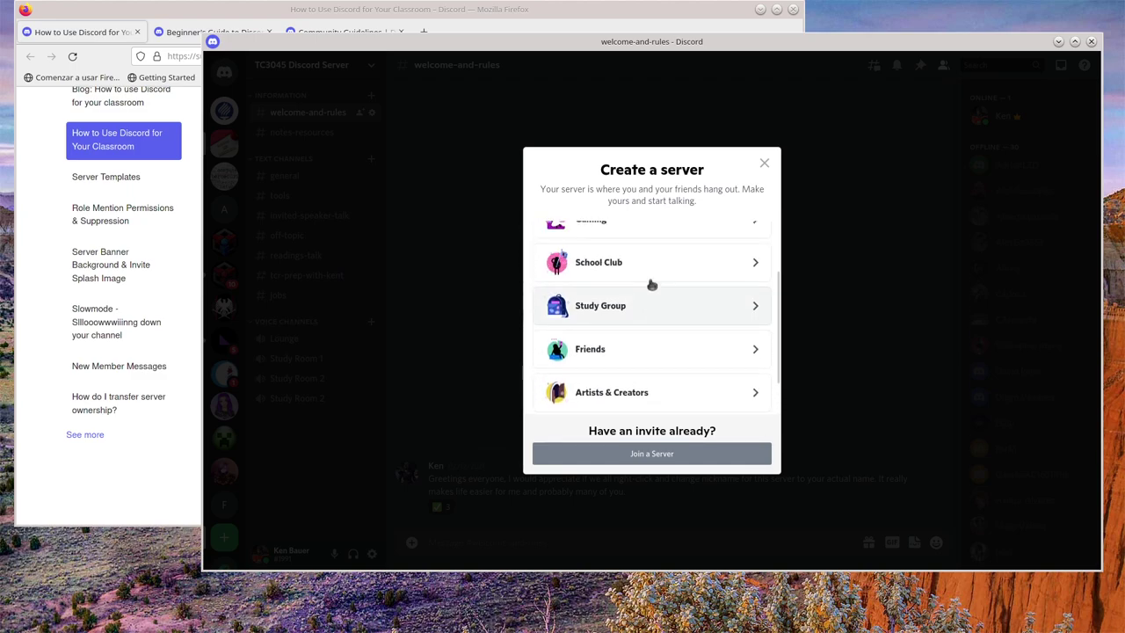
click(650, 253)
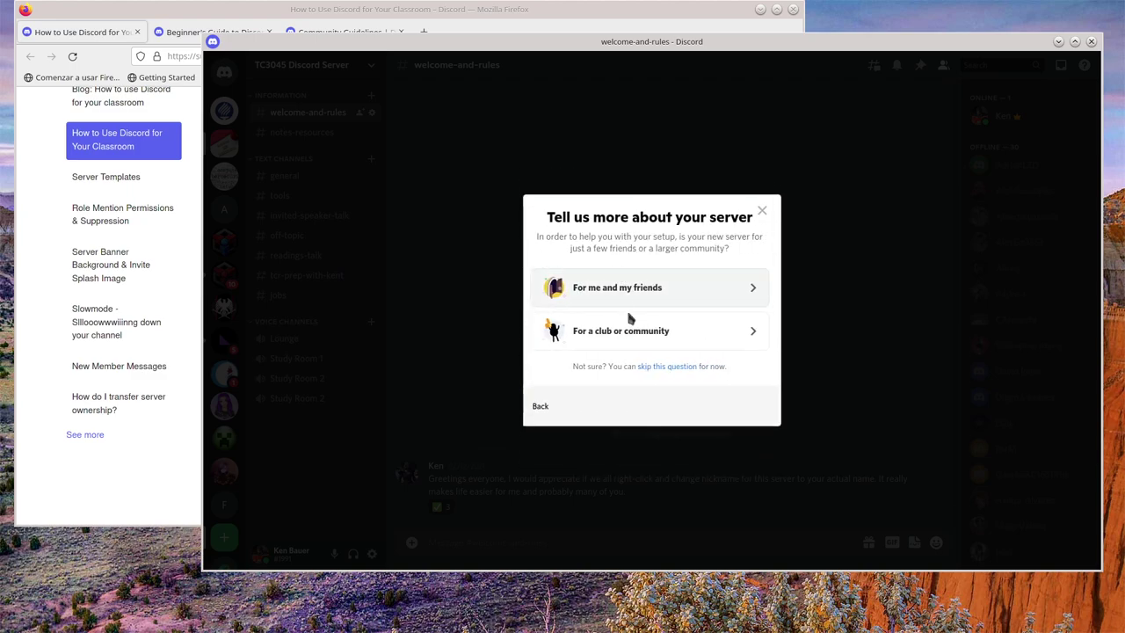
click(674, 337)
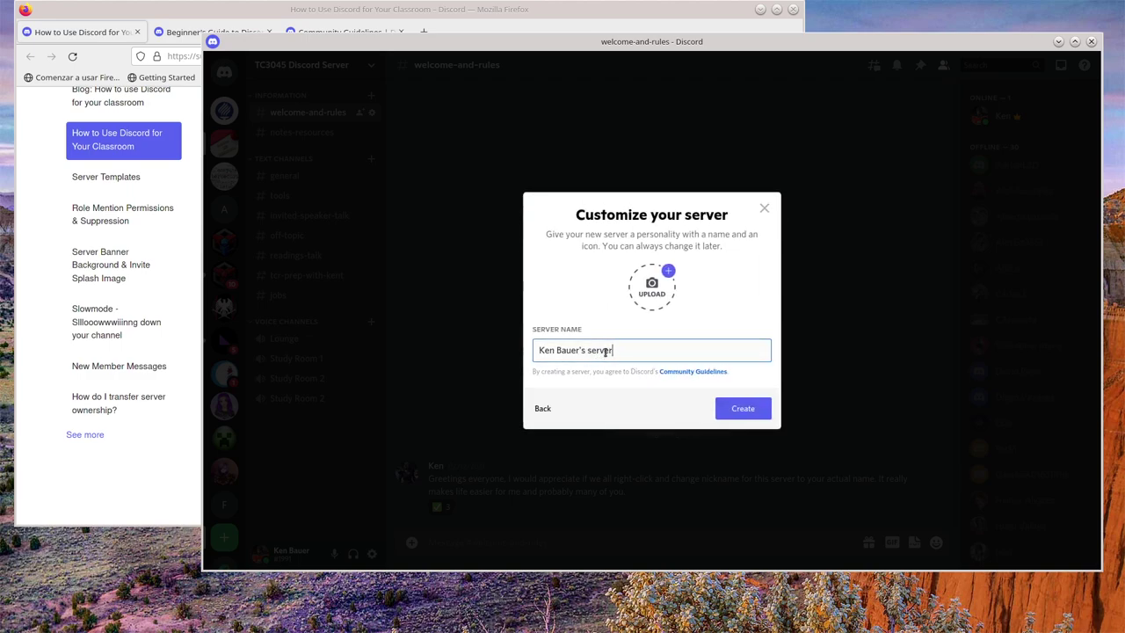
drag(617, 349, 511, 355)
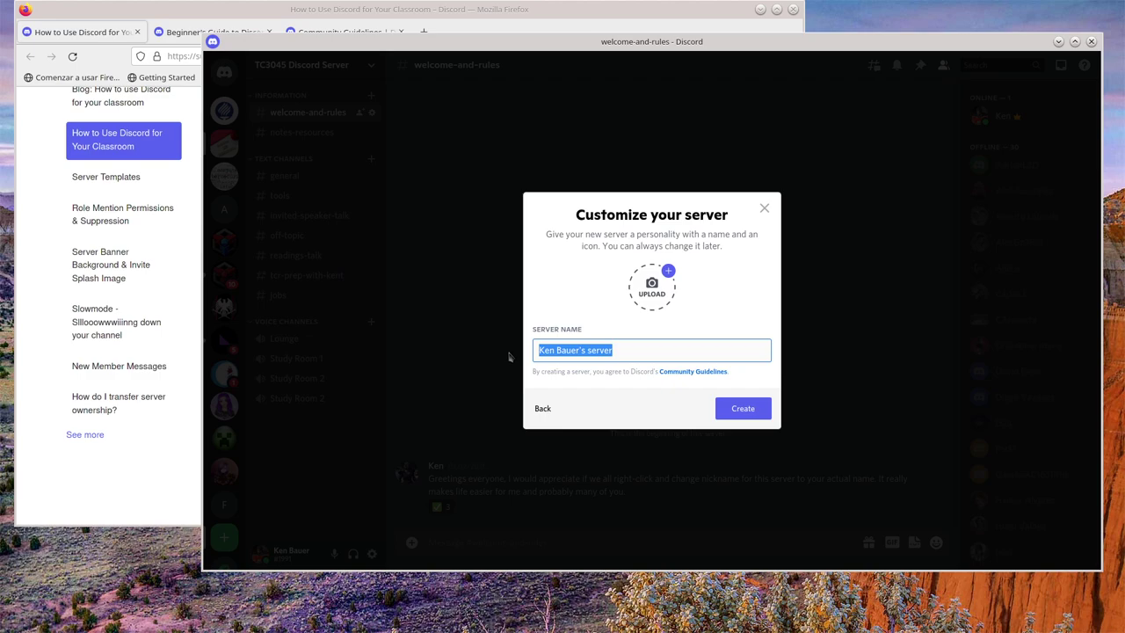
text(TC2005)
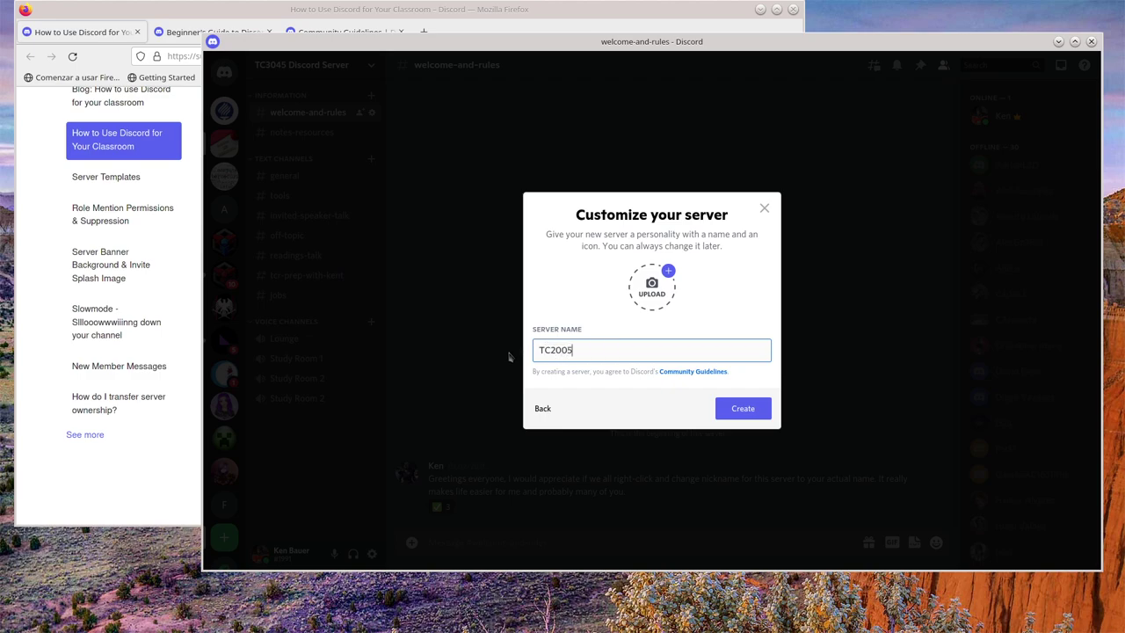
text(B Server)
double_click(594, 349)
key(BackSpace)
click(740, 407)
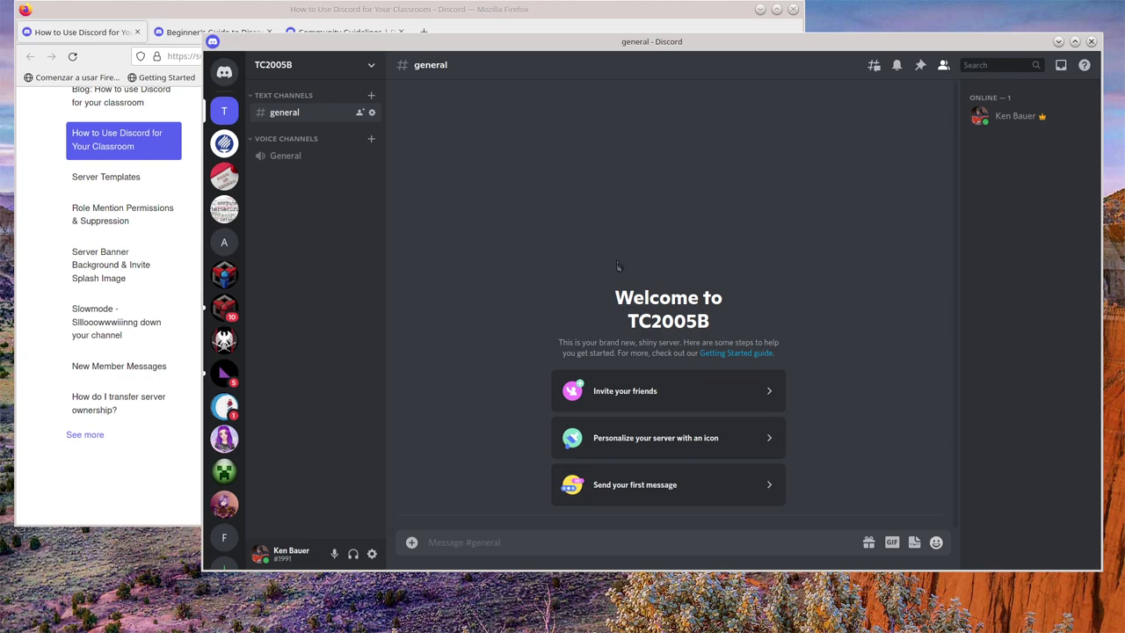
Generate a 7-day invite link for TC2005B and close the Invite Friends dialog
click(665, 399)
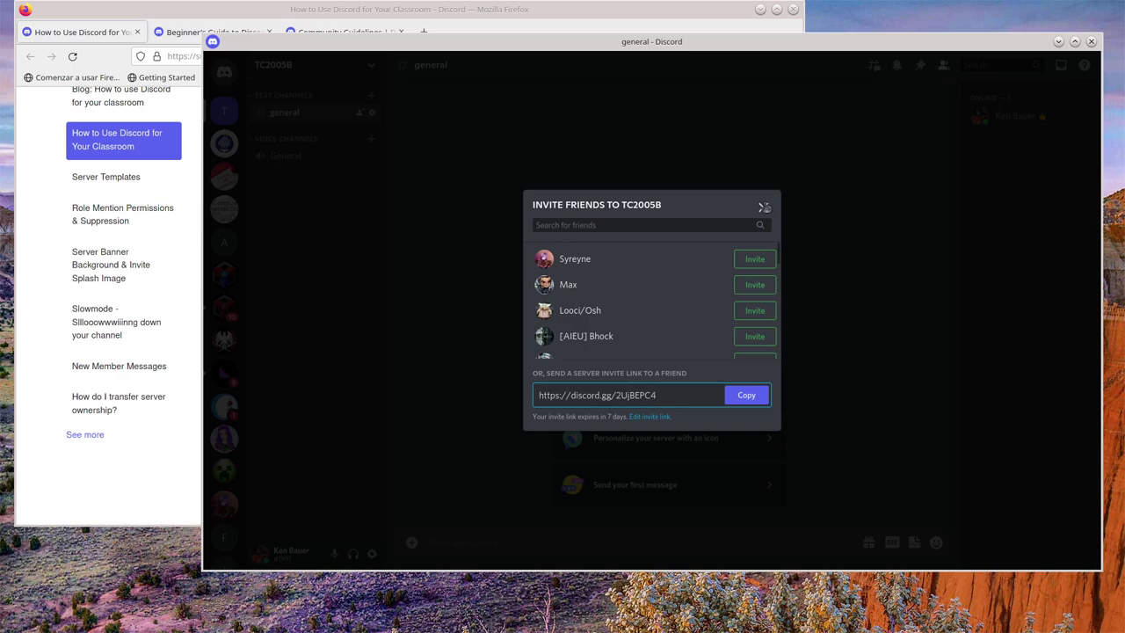
click(763, 208)
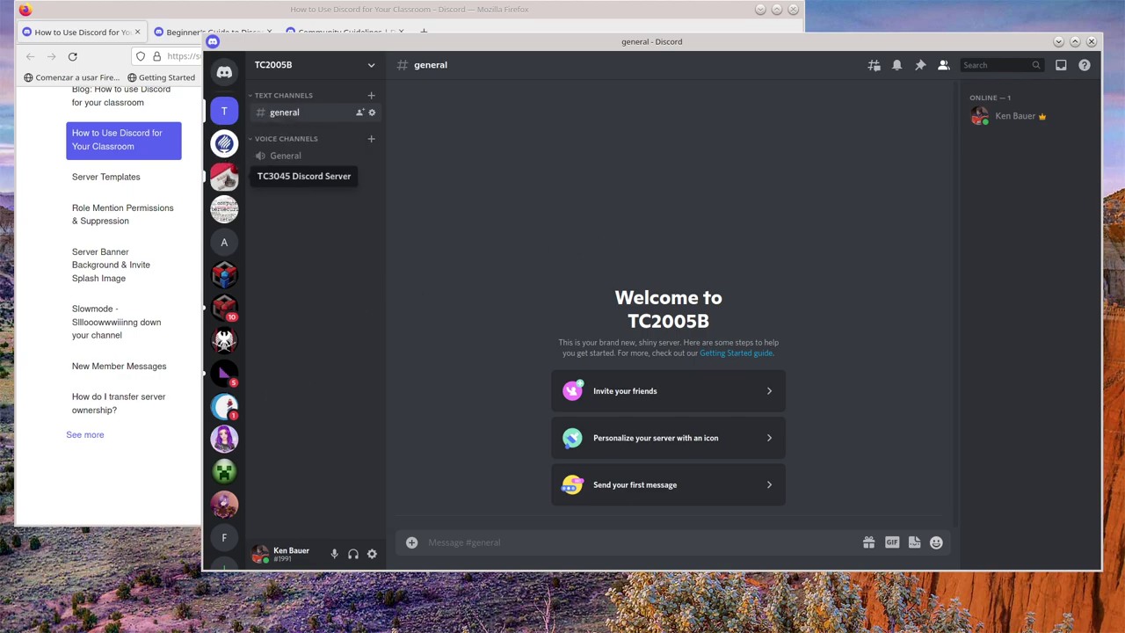
Delete the TC3045 Discord Server via Server Settings, confirming with the 6-digit authentication code
click(224, 176)
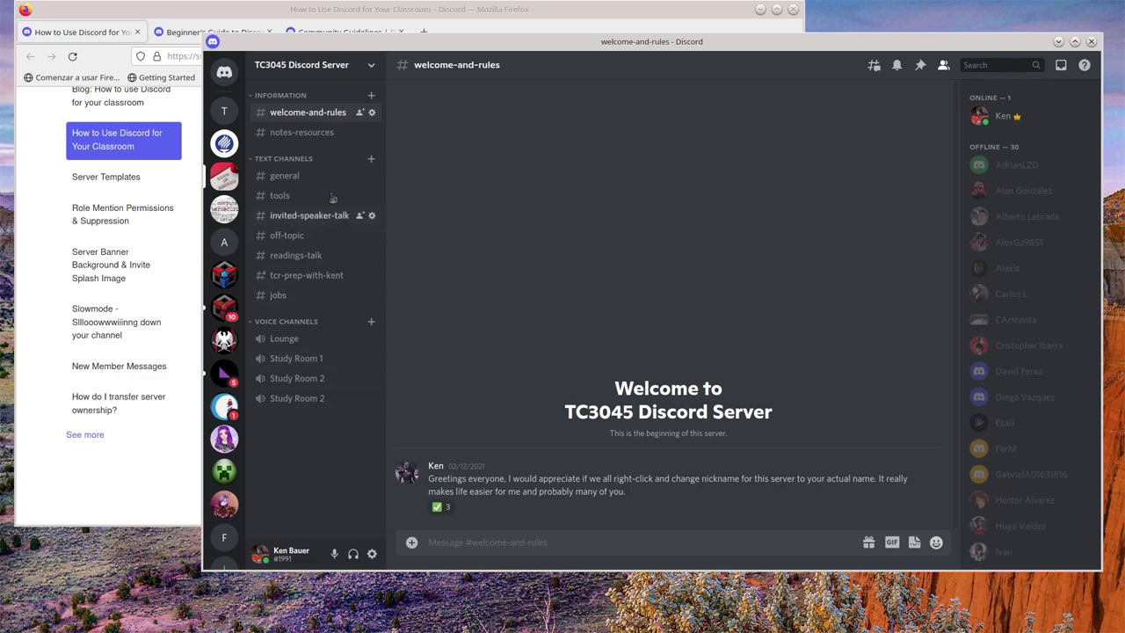
click(372, 65)
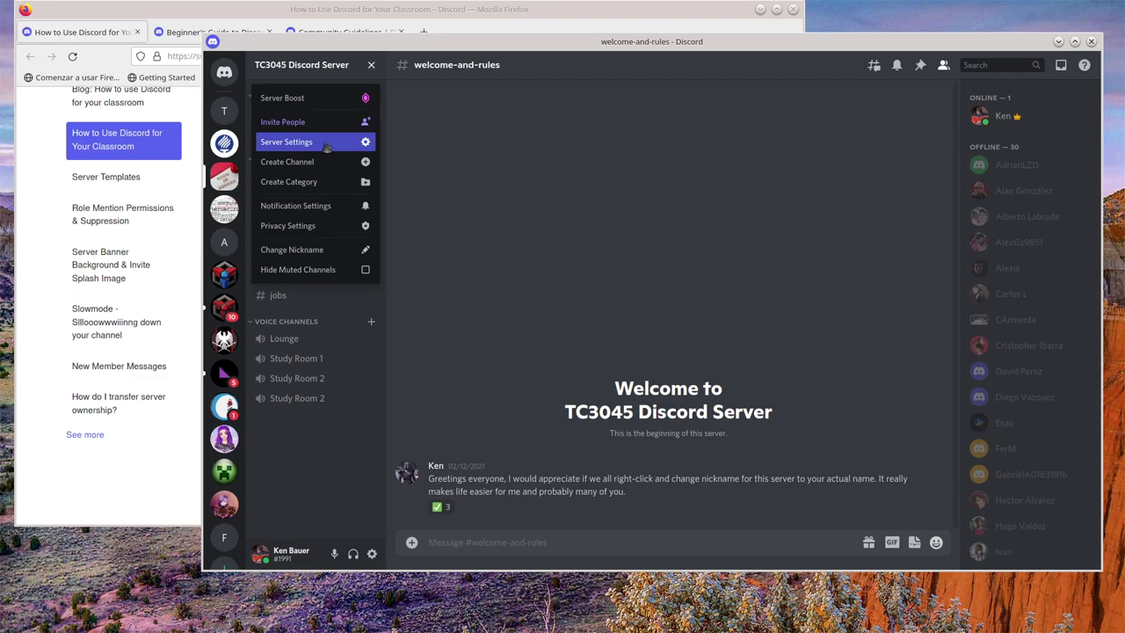
click(326, 144)
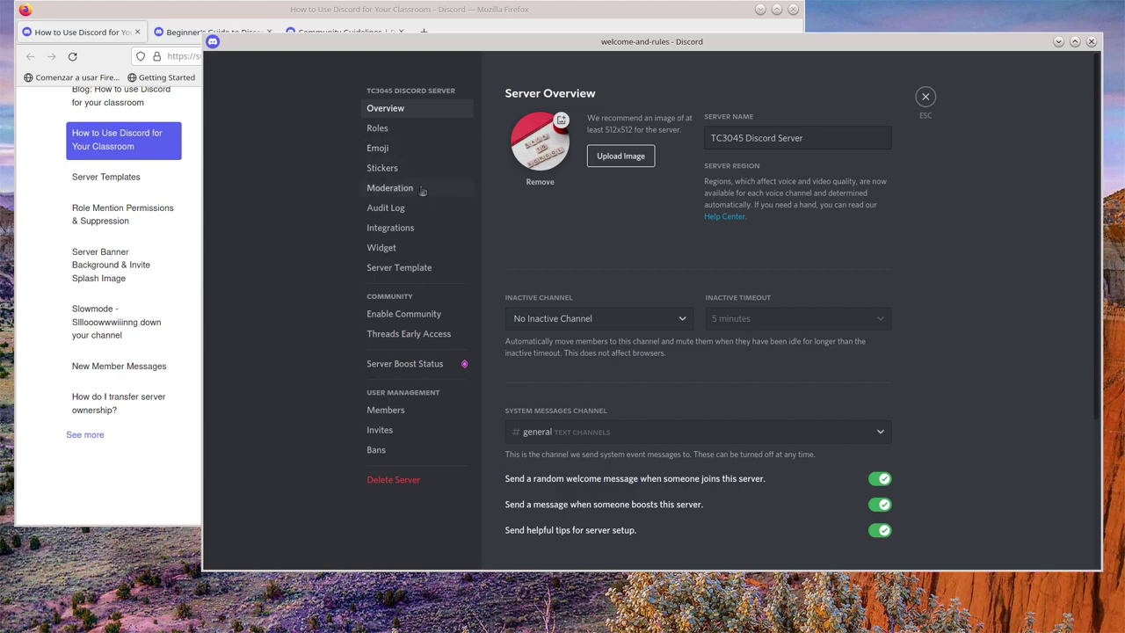
click(409, 481)
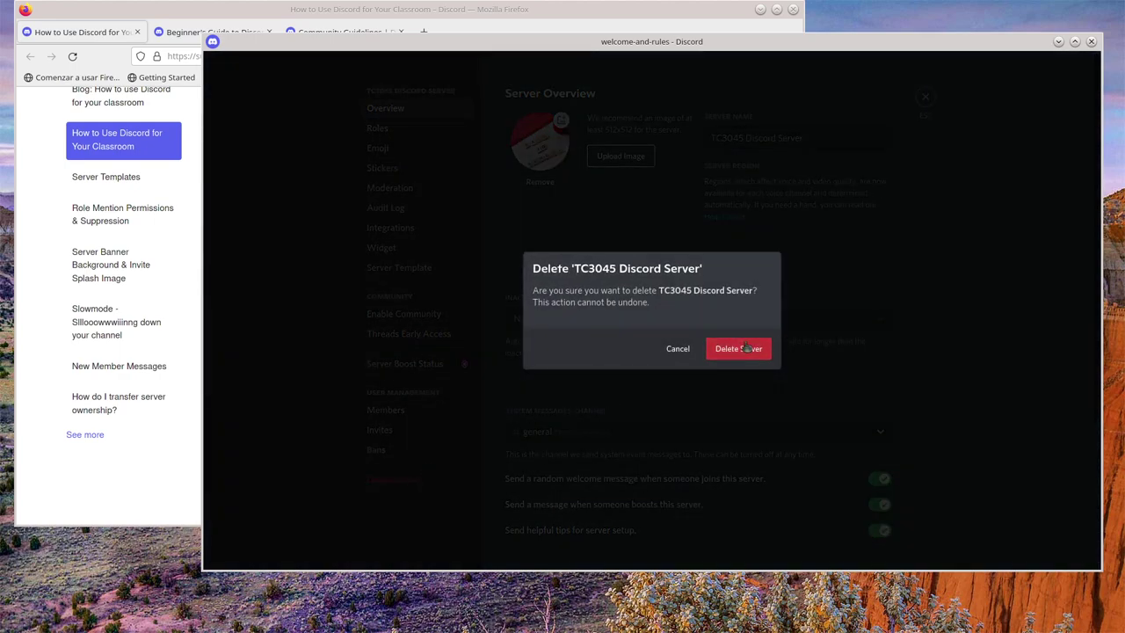
click(745, 348)
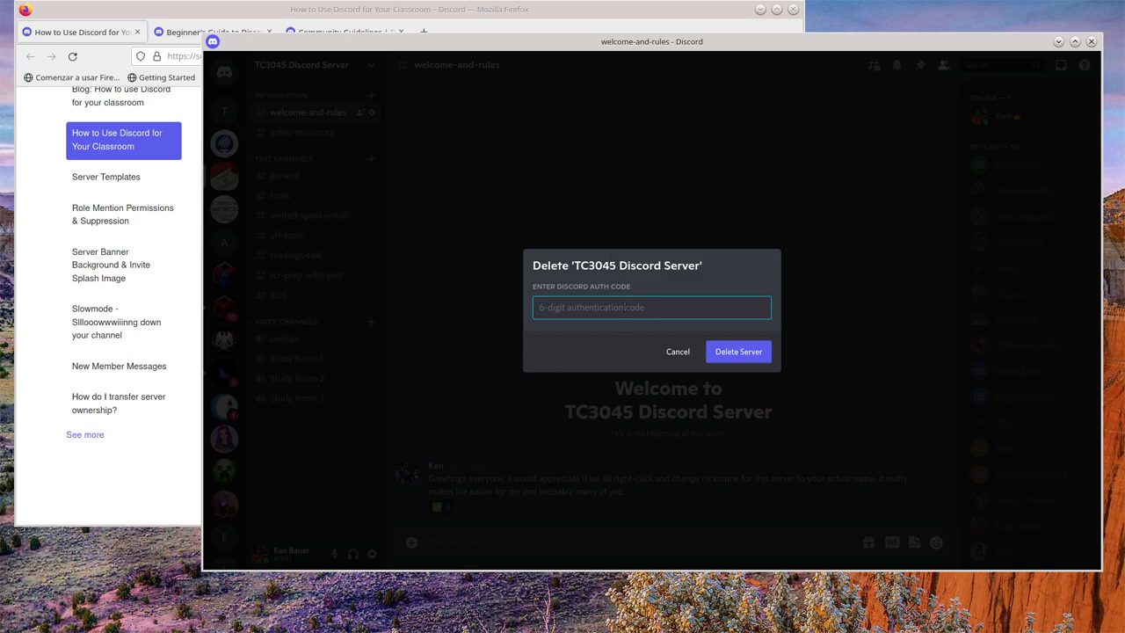
click(739, 355)
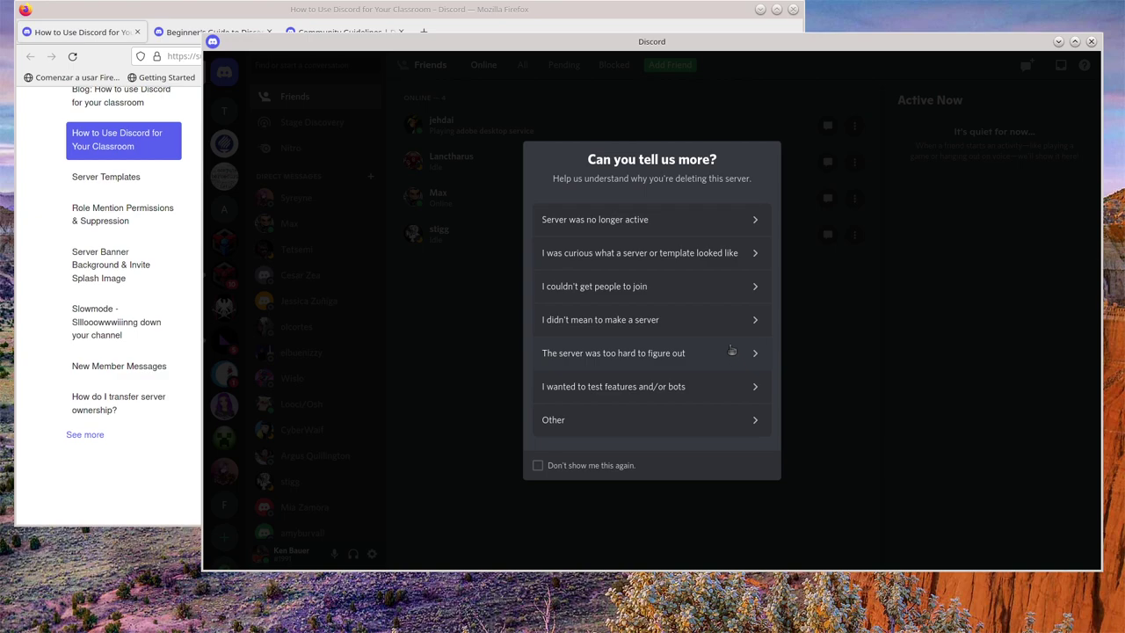
Answer the deletion survey with 'Server was no longer active' and return to the Tec Students server
click(650, 221)
click(742, 350)
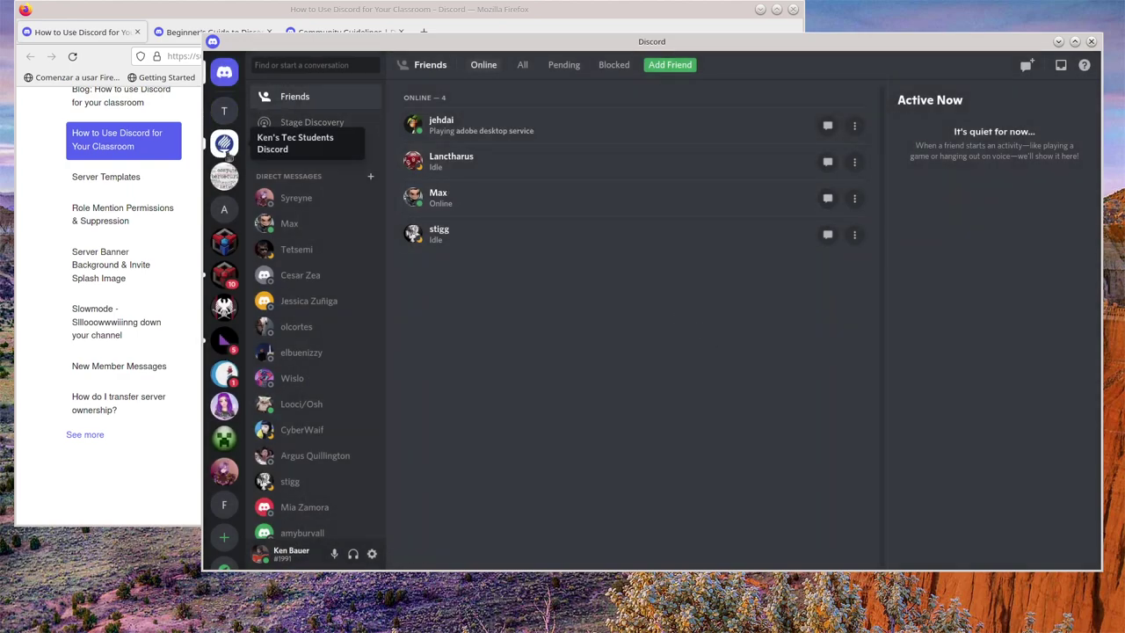
click(225, 144)
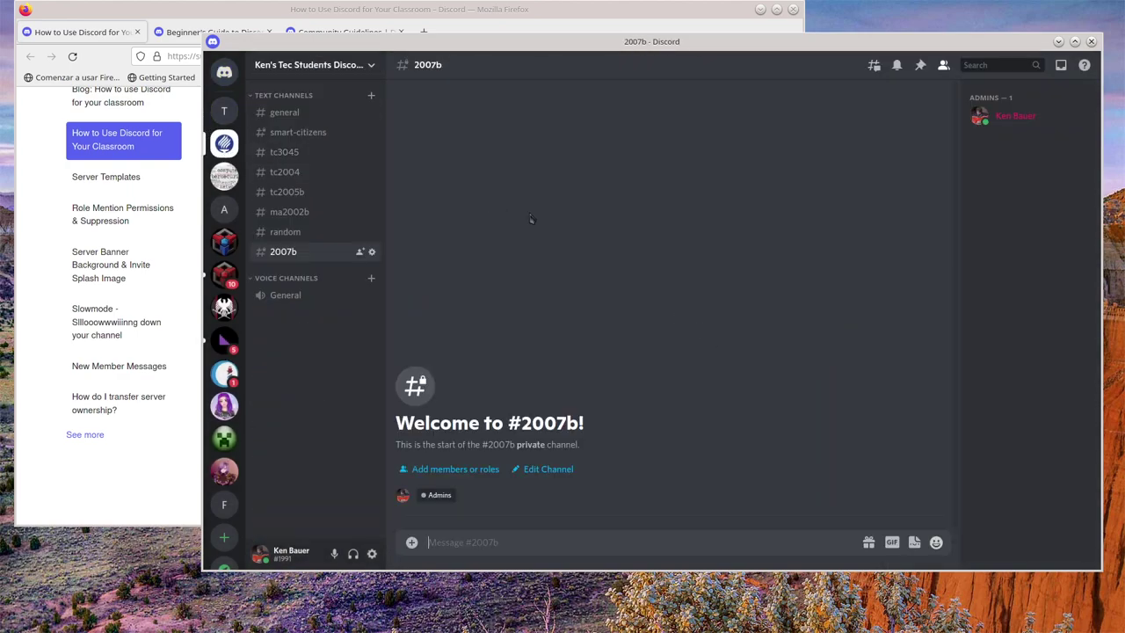